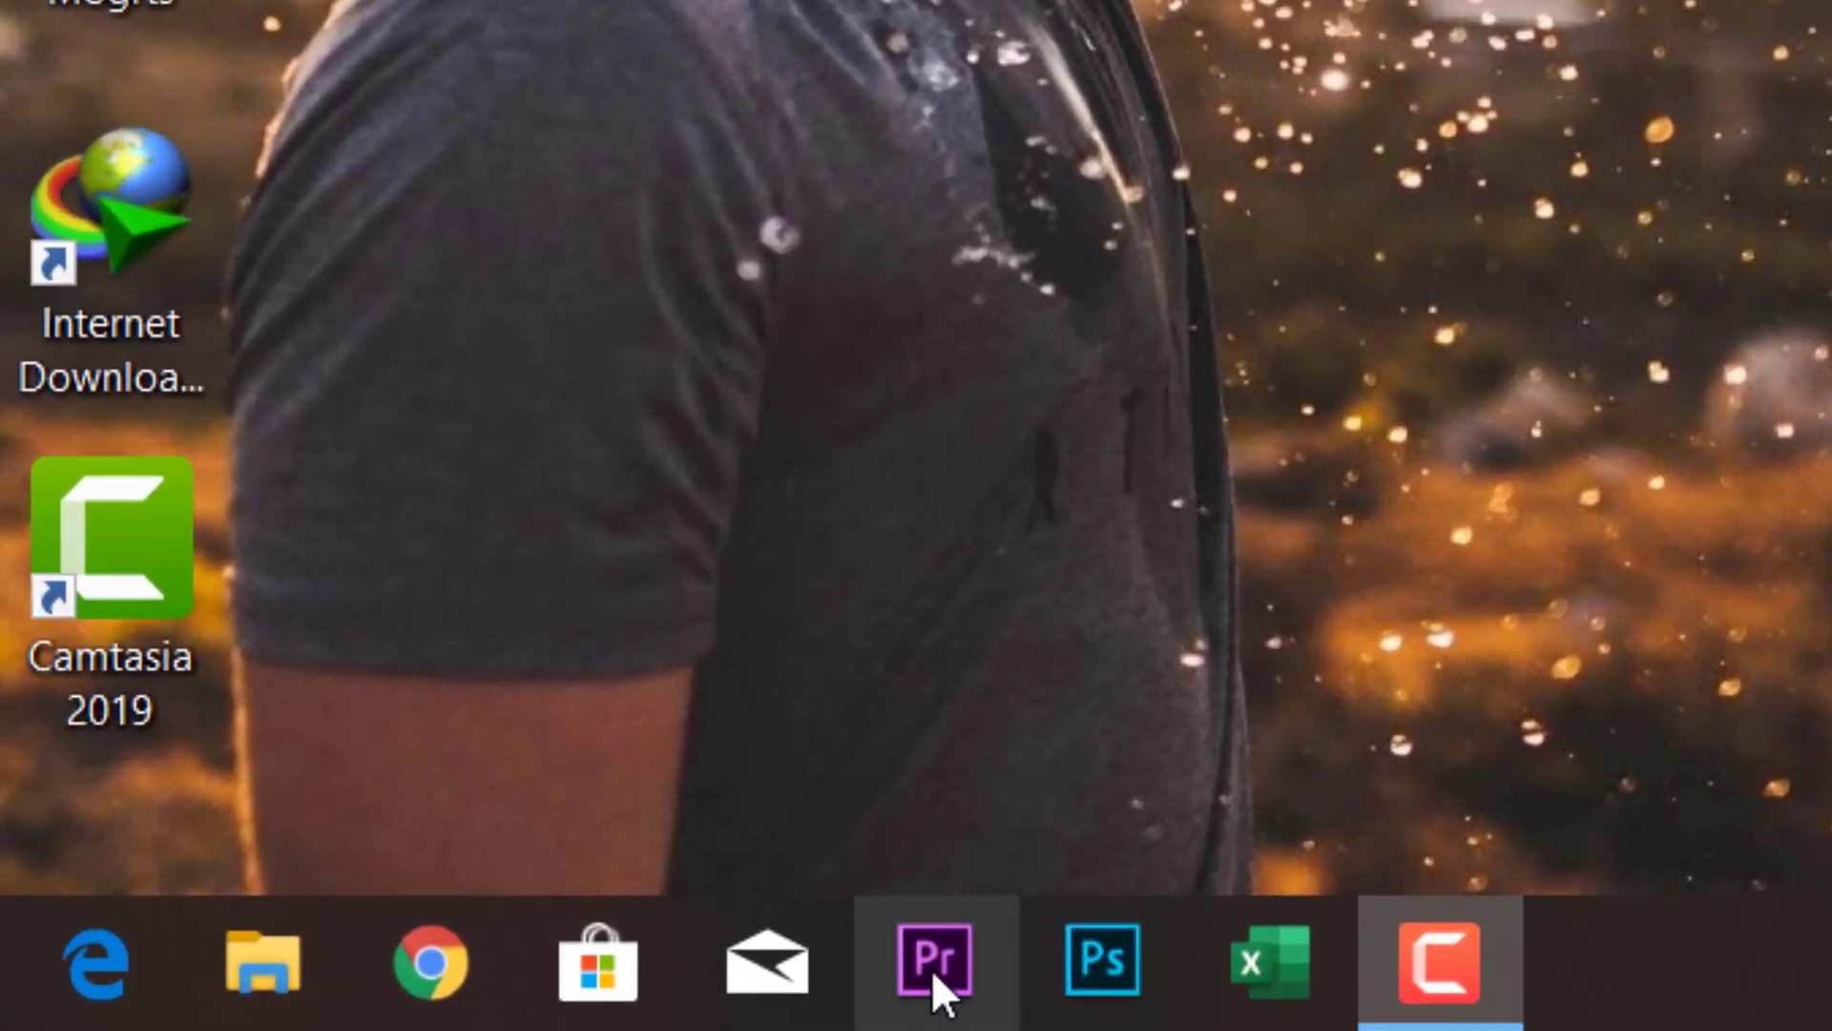
Launch Premiere Pro from the taskbar and watch it hang without opening a window
left_click(933, 969)
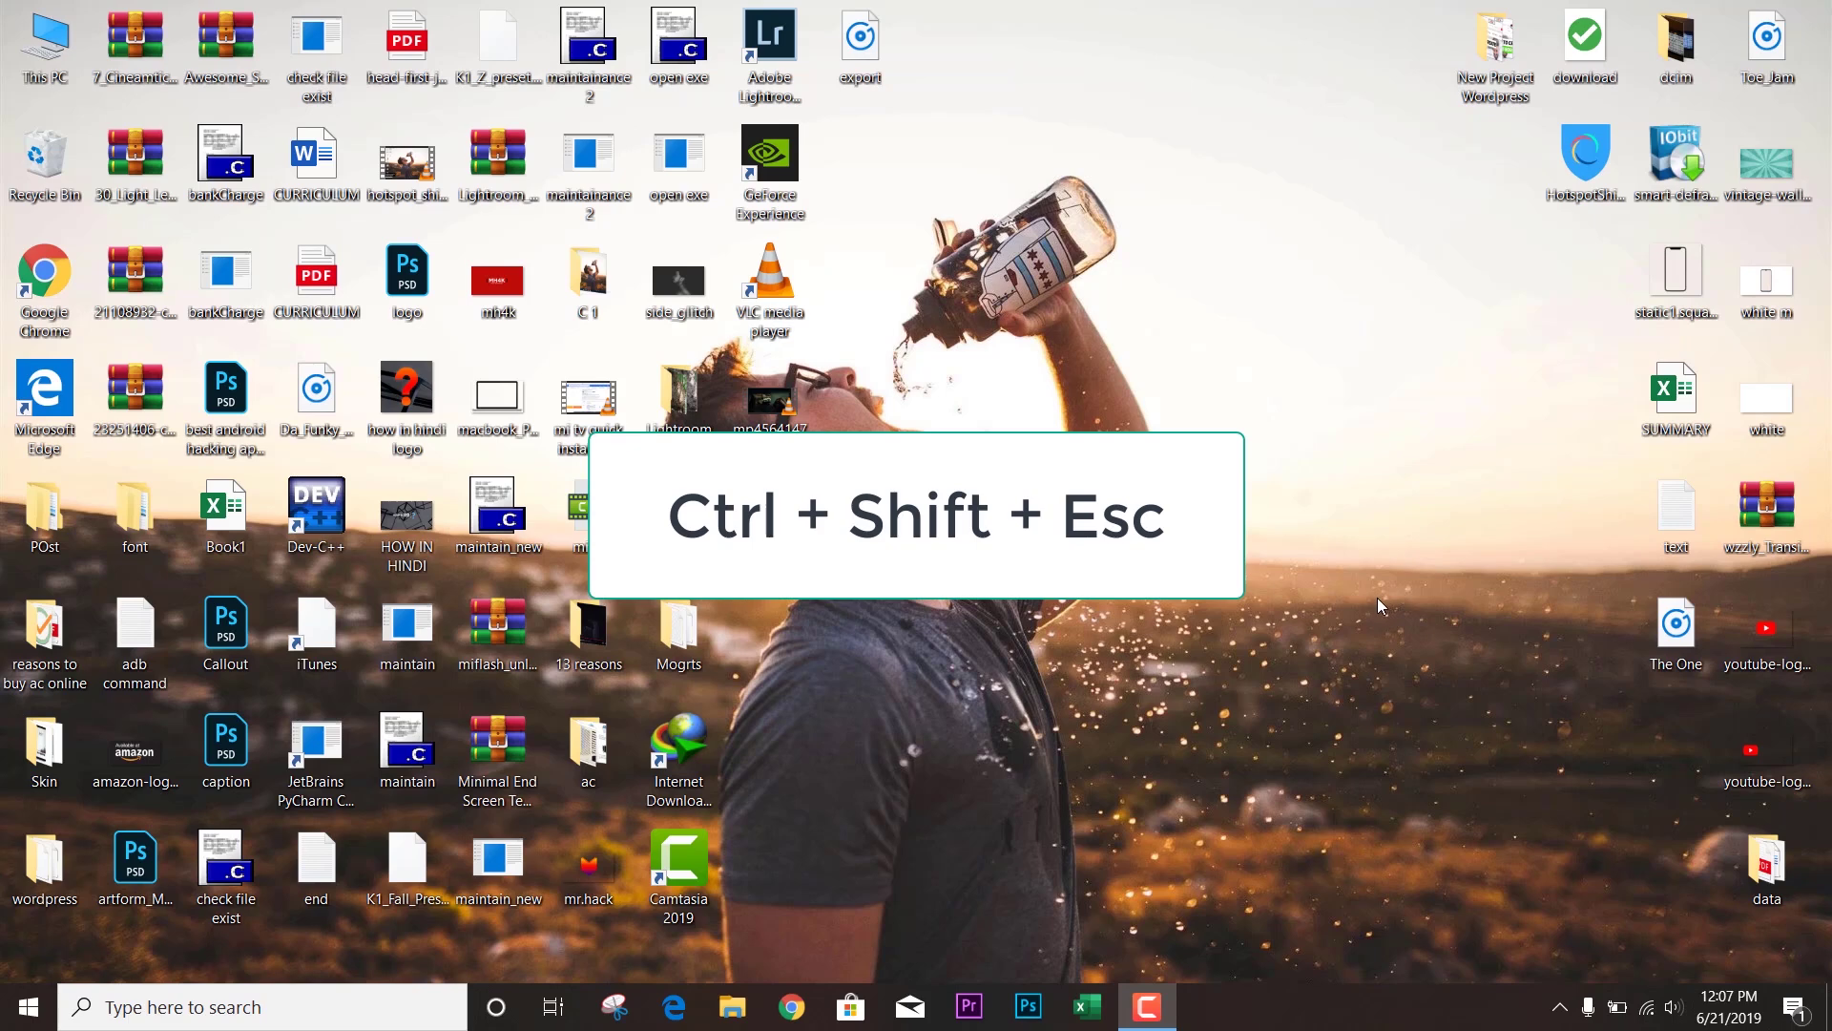
Open Task Manager with Ctrl+Shift+Esc and select Adobe Premiere Pro CC 2019 under Background processes
key("ctrl+shift+Escape")
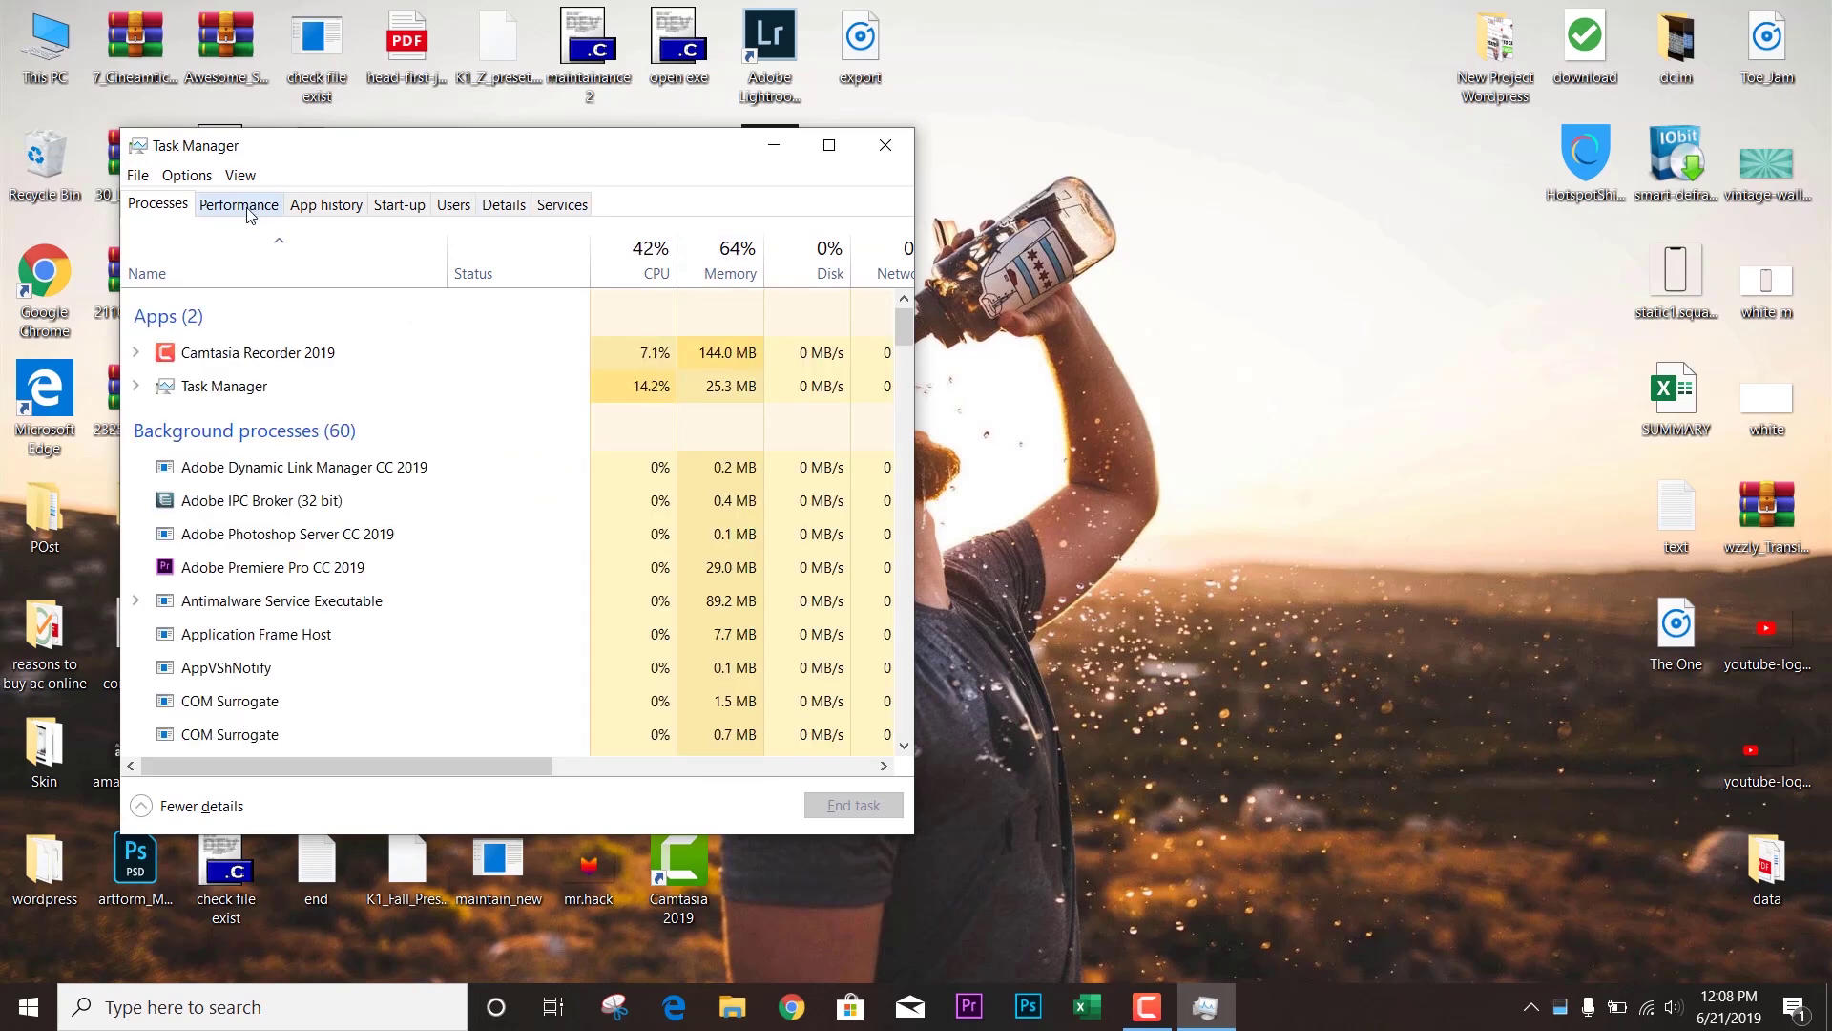
scroll(901, 338, "down", 2)
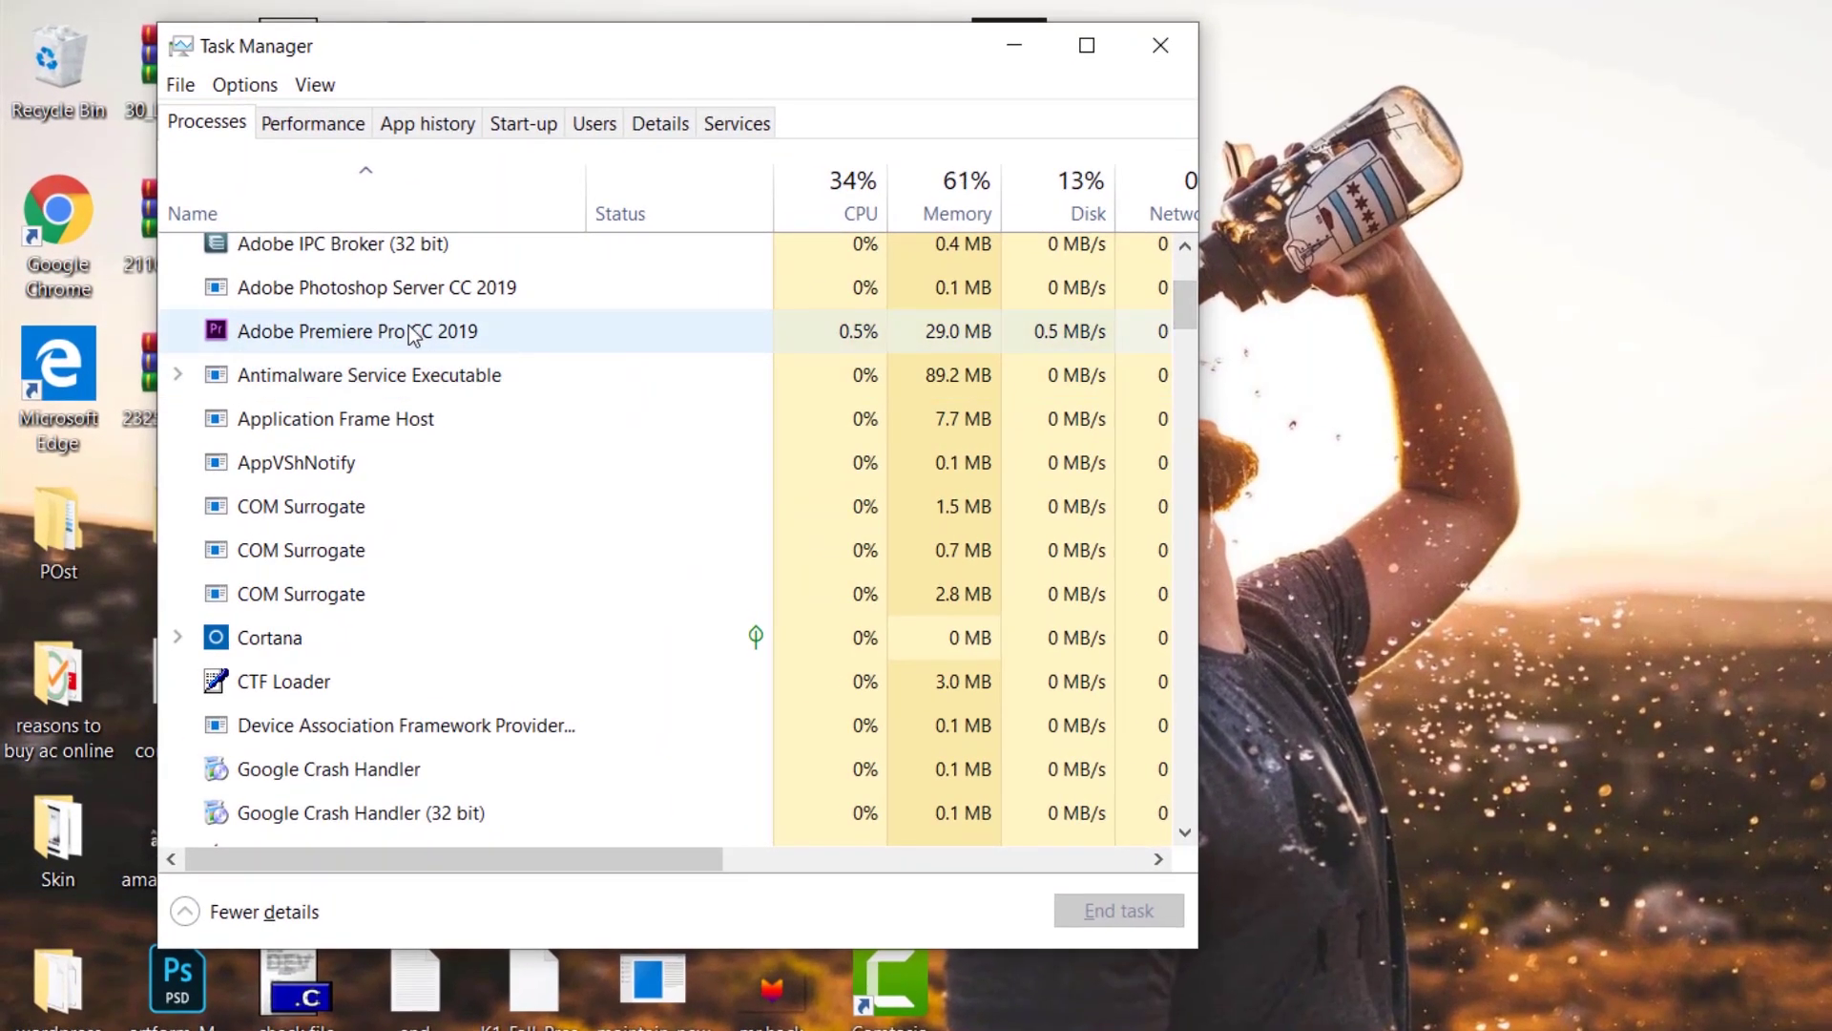
left_click(409, 335)
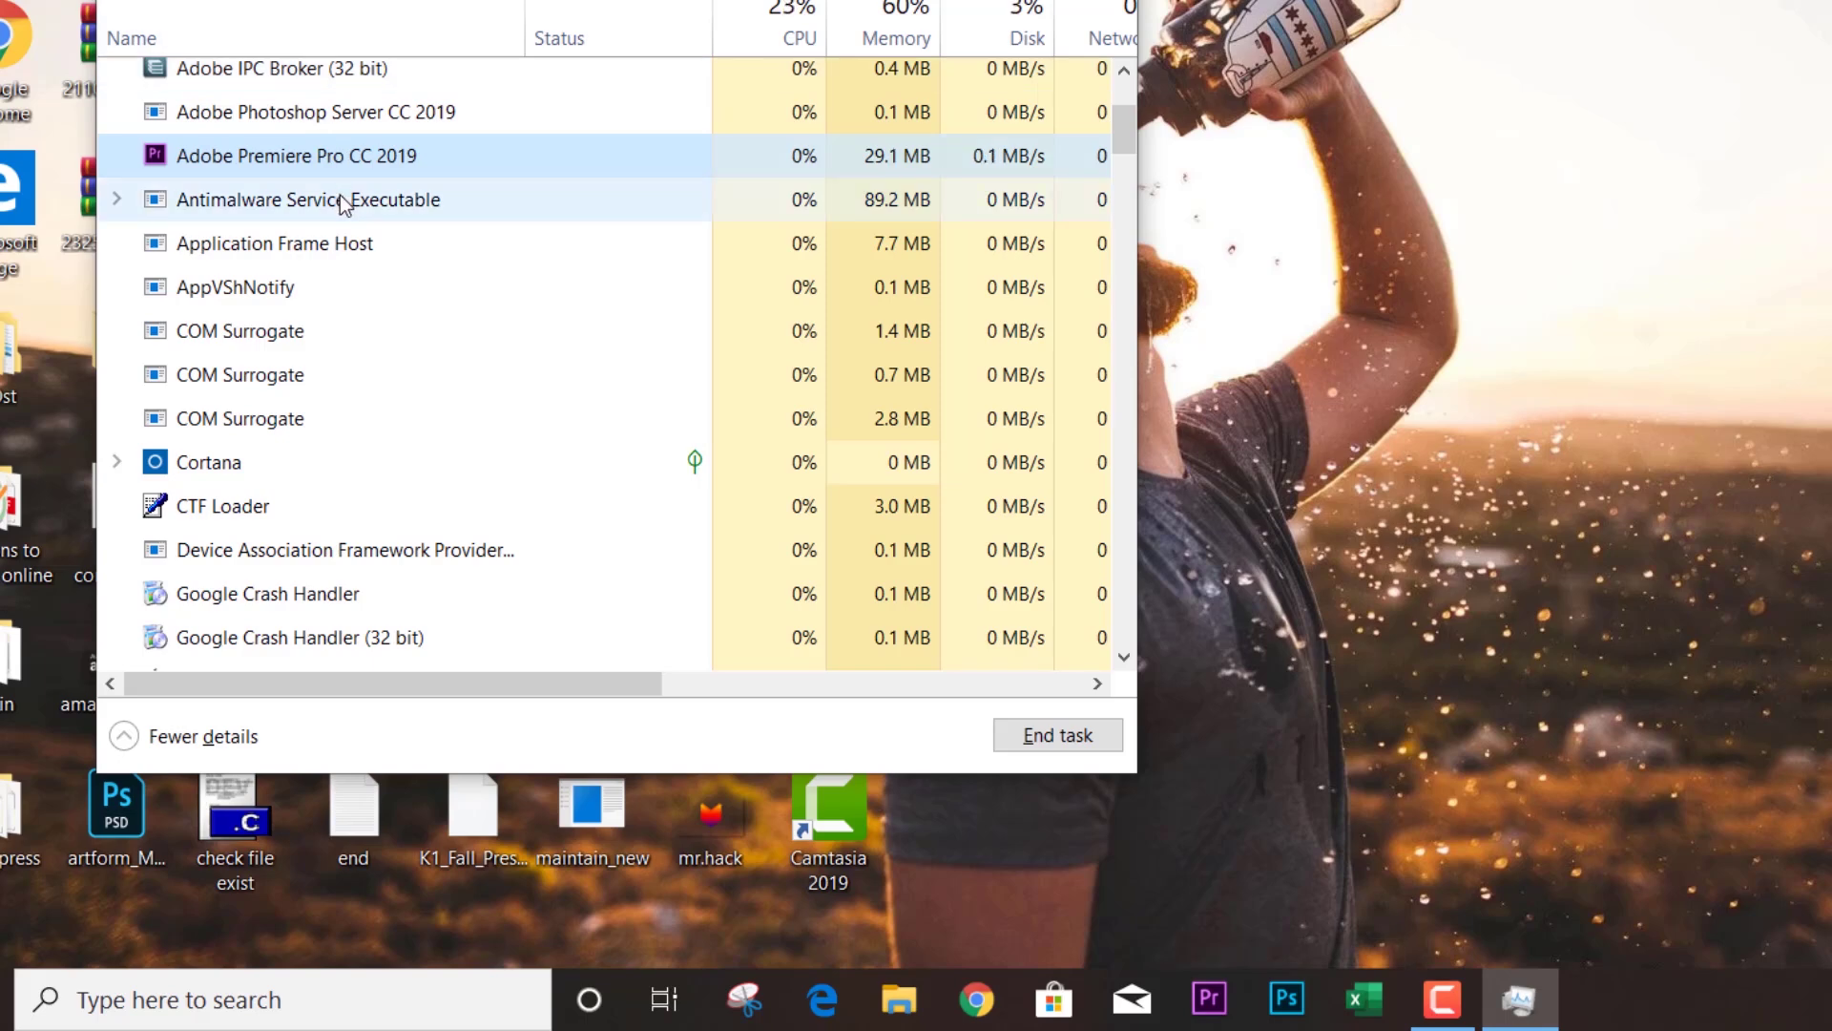
End Adobe Premiere Pro.exe from its Details entry and confirm End process
right_click(208, 165)
left_click(308, 324)
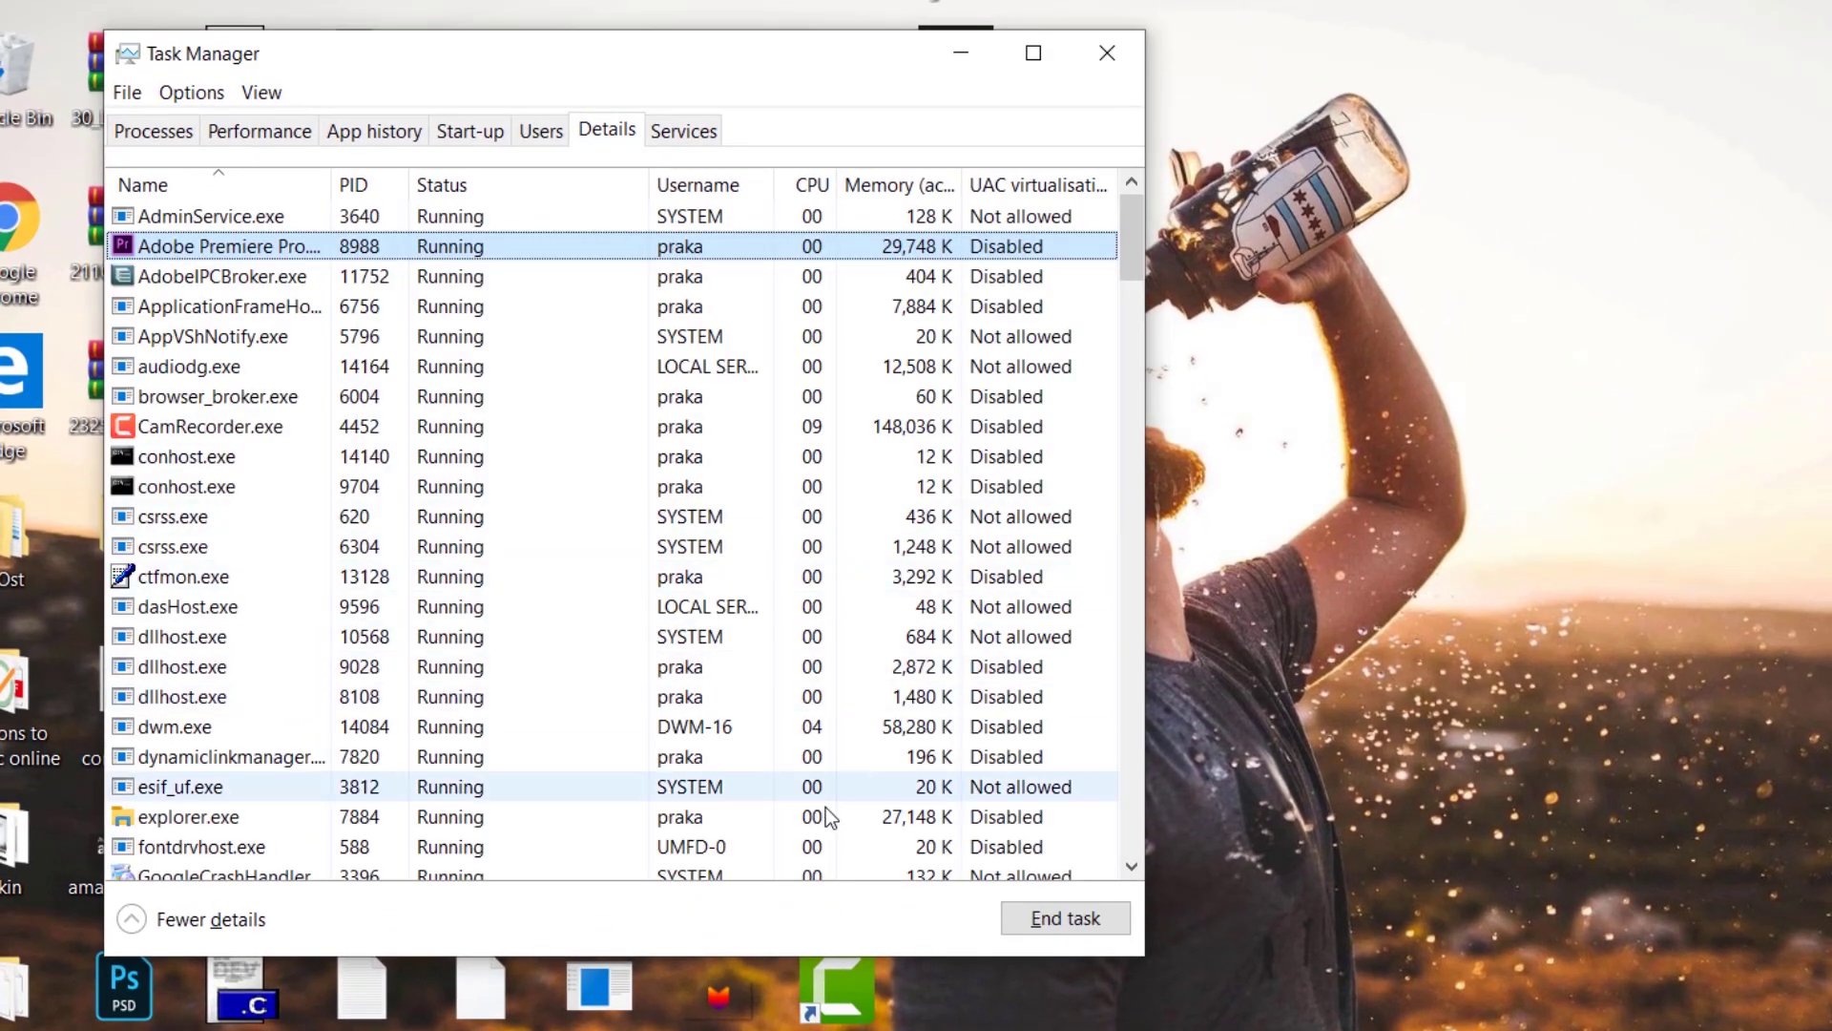
left_click(1065, 918)
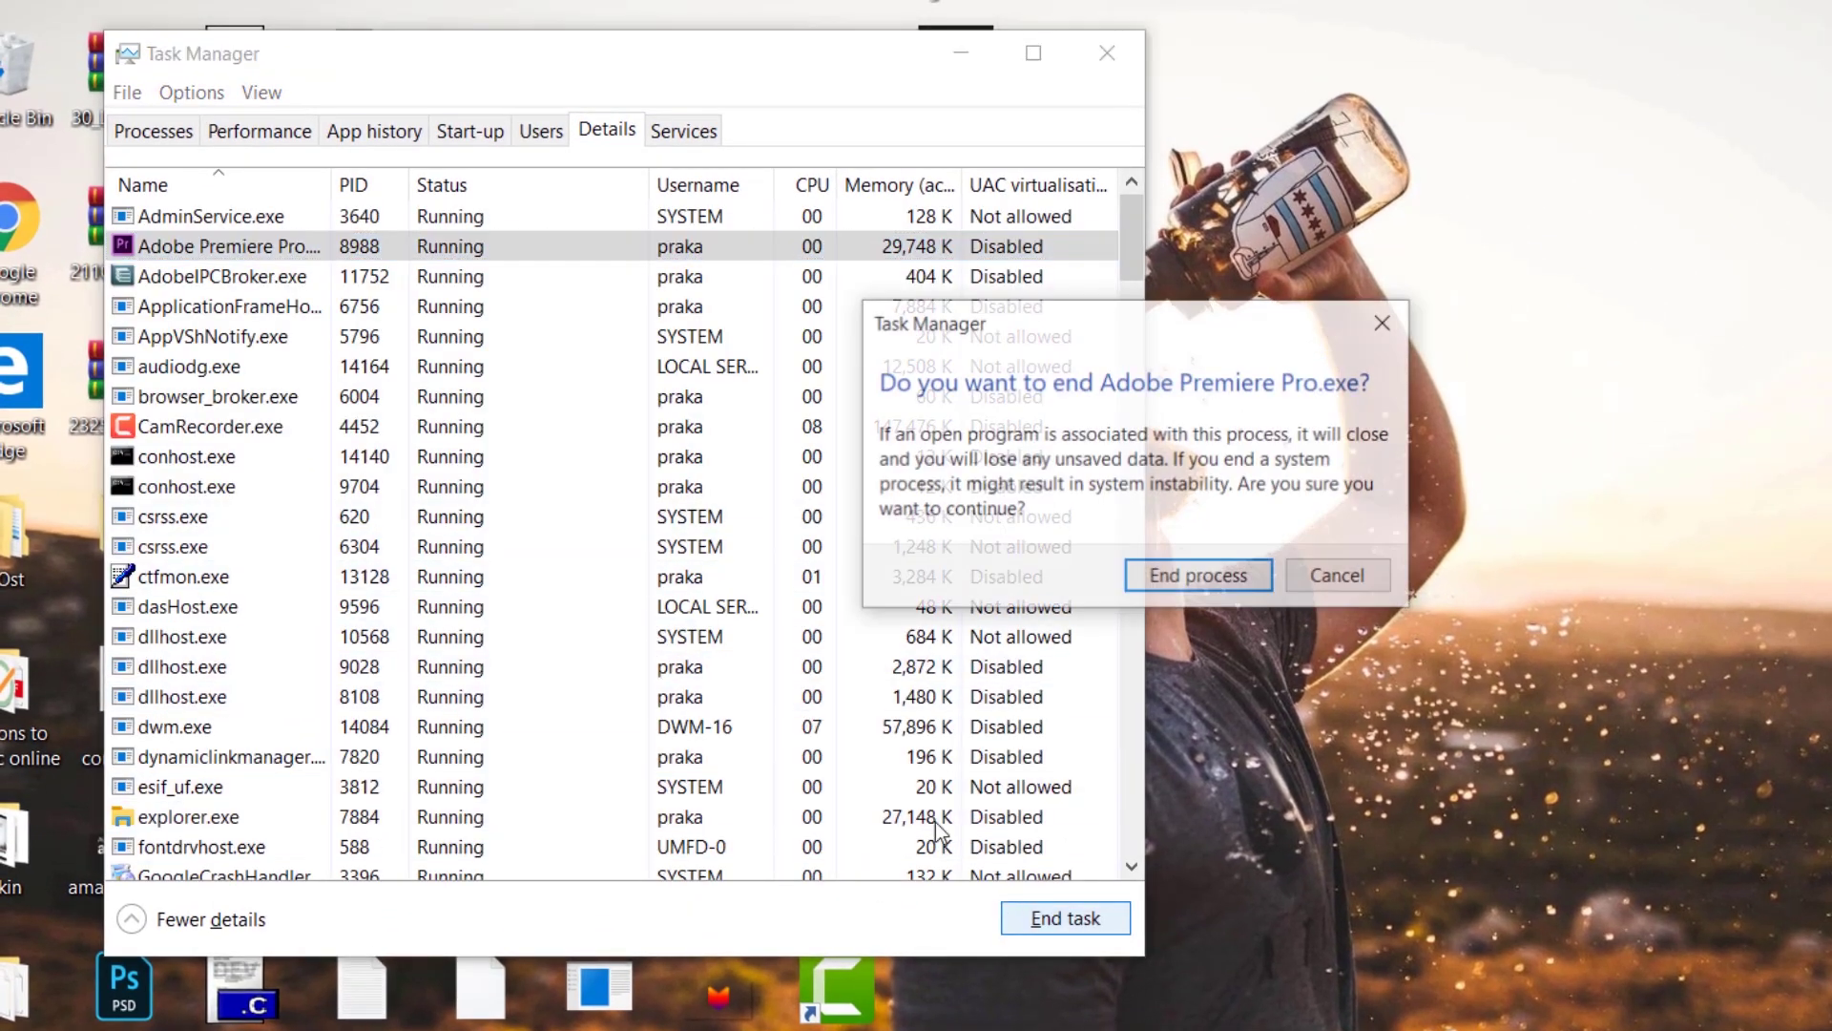
left_click(1176, 572)
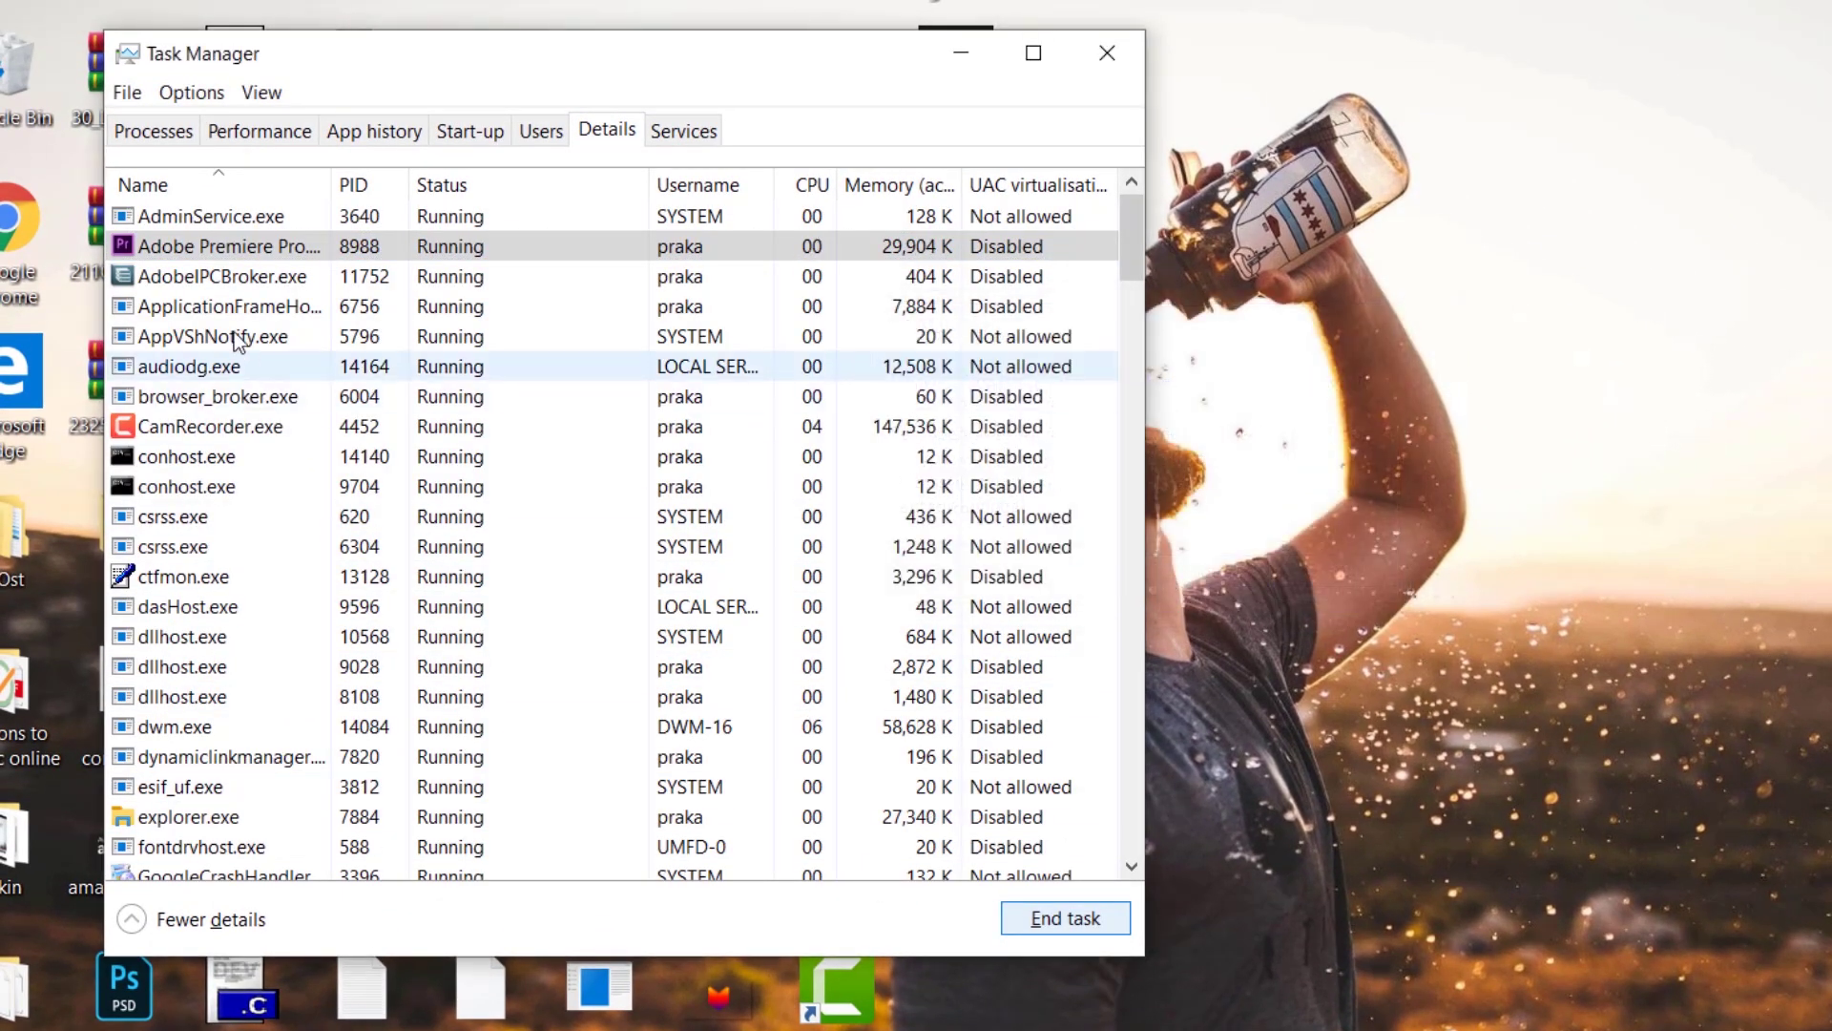
left_click(262, 250)
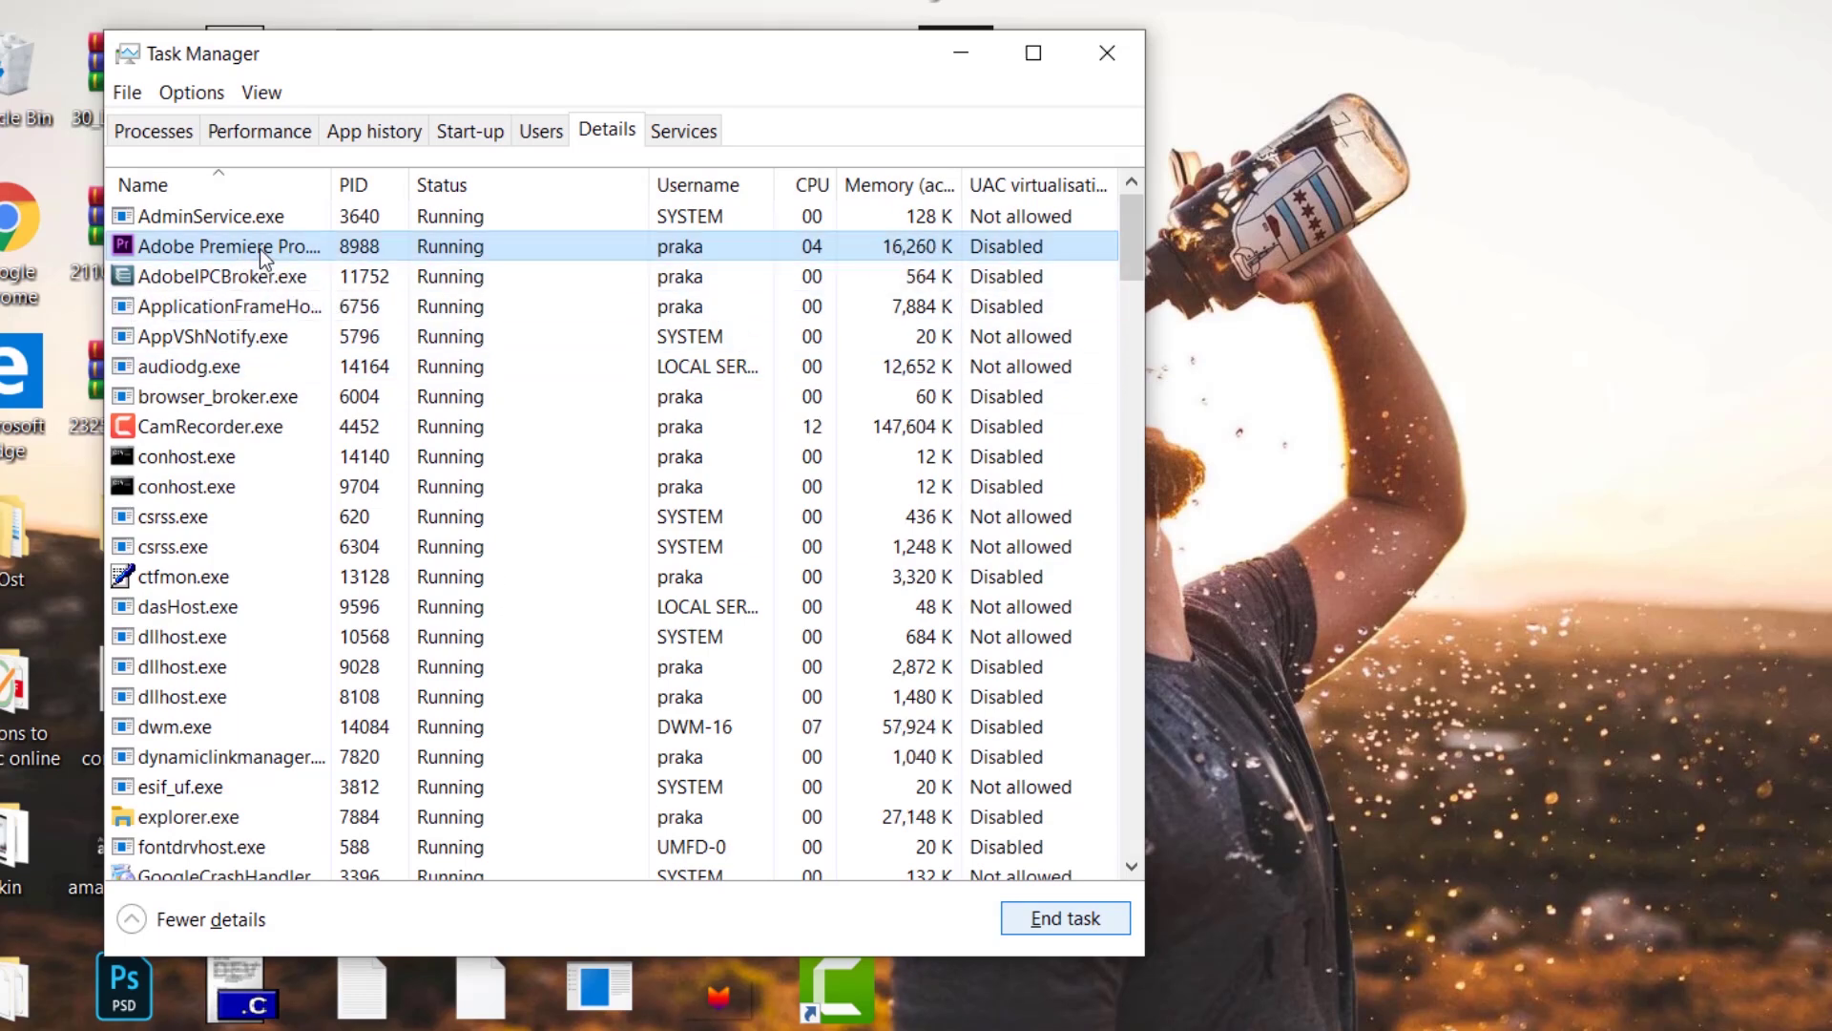